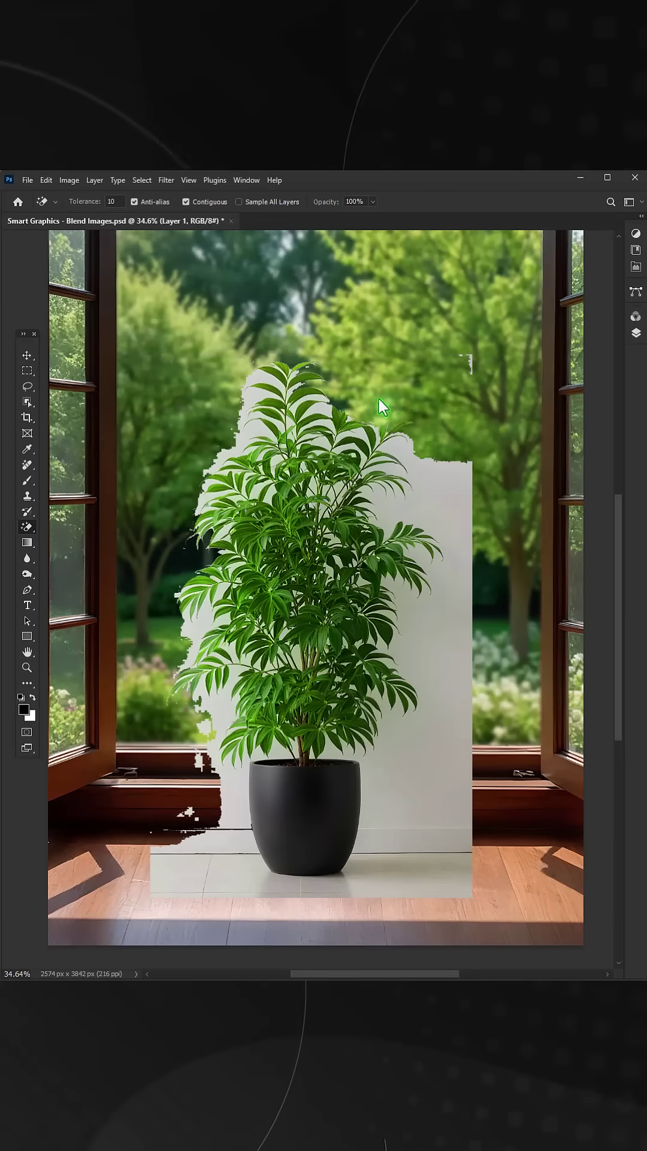
# Erase patches of the white backdrop and floor around the plant with the Magic Wand
pyautogui.click(451, 625)
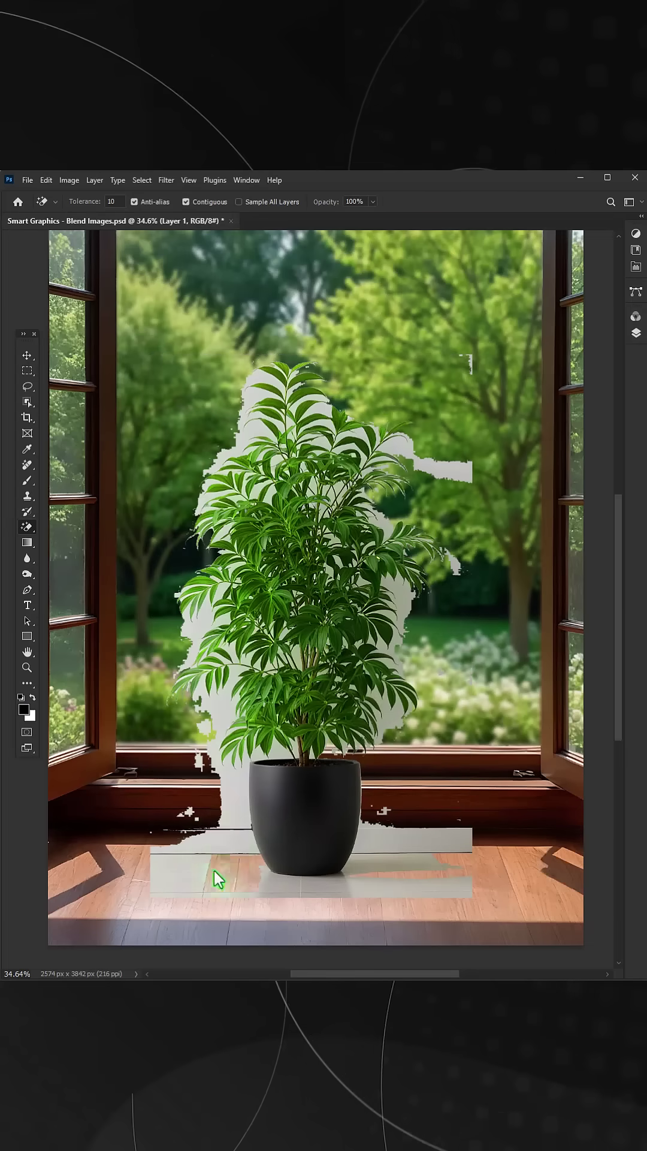
pyautogui.click(229, 840)
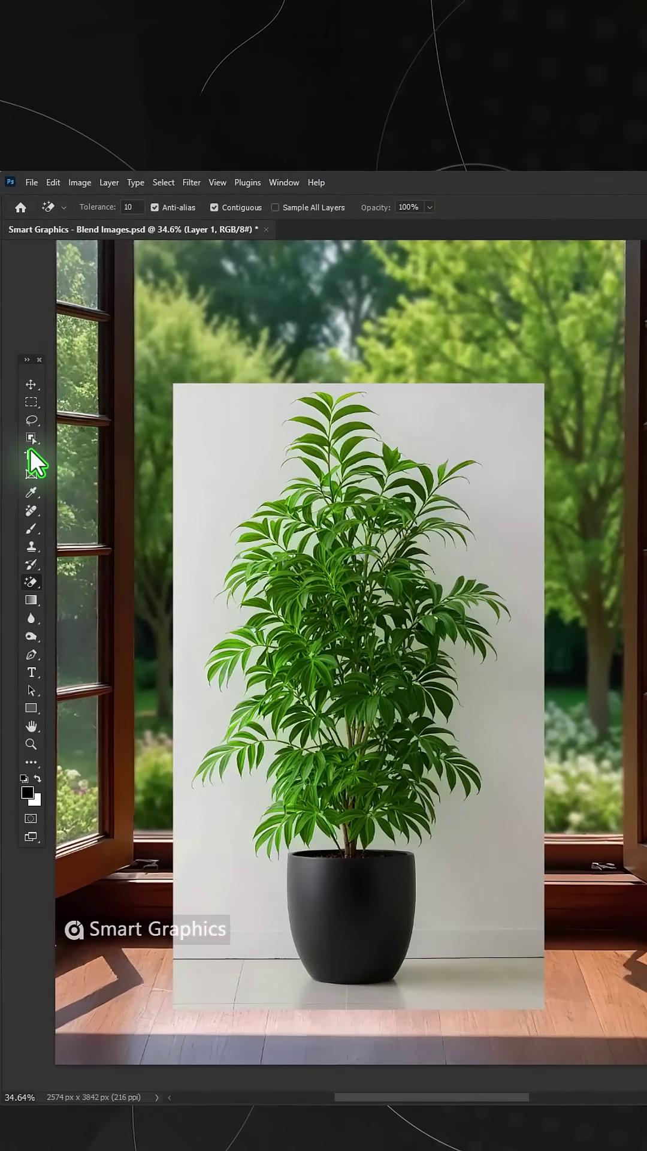
# Choose the Object Selection Tool in freehand Lasso mode
pyautogui.click(32, 440)
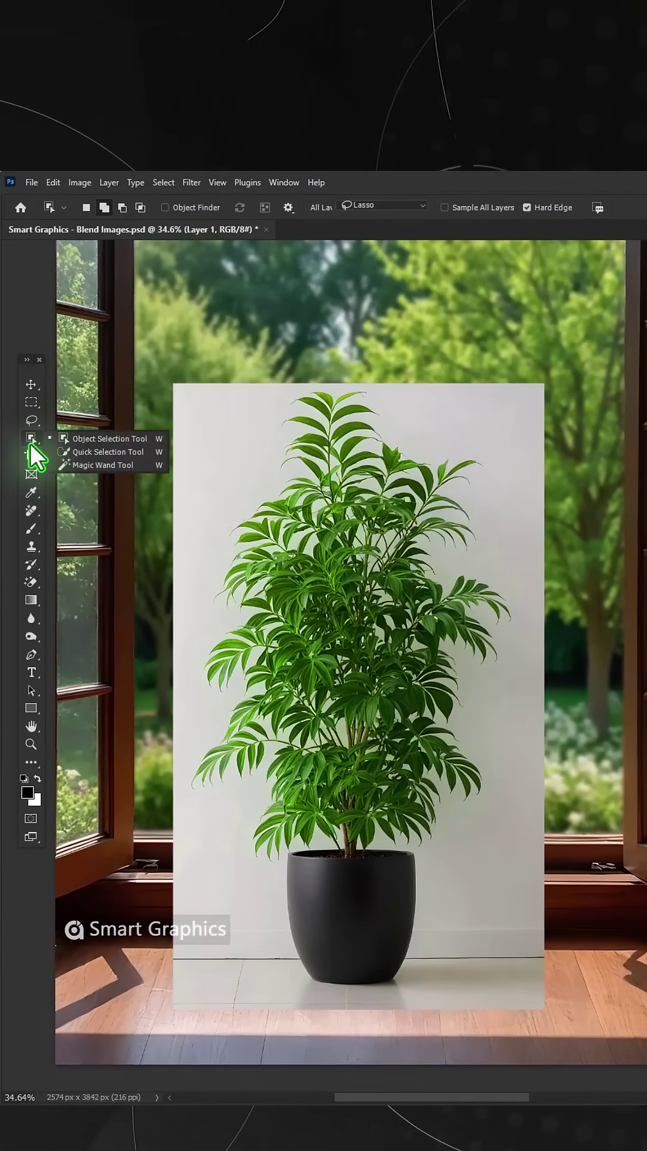
pyautogui.click(80, 438)
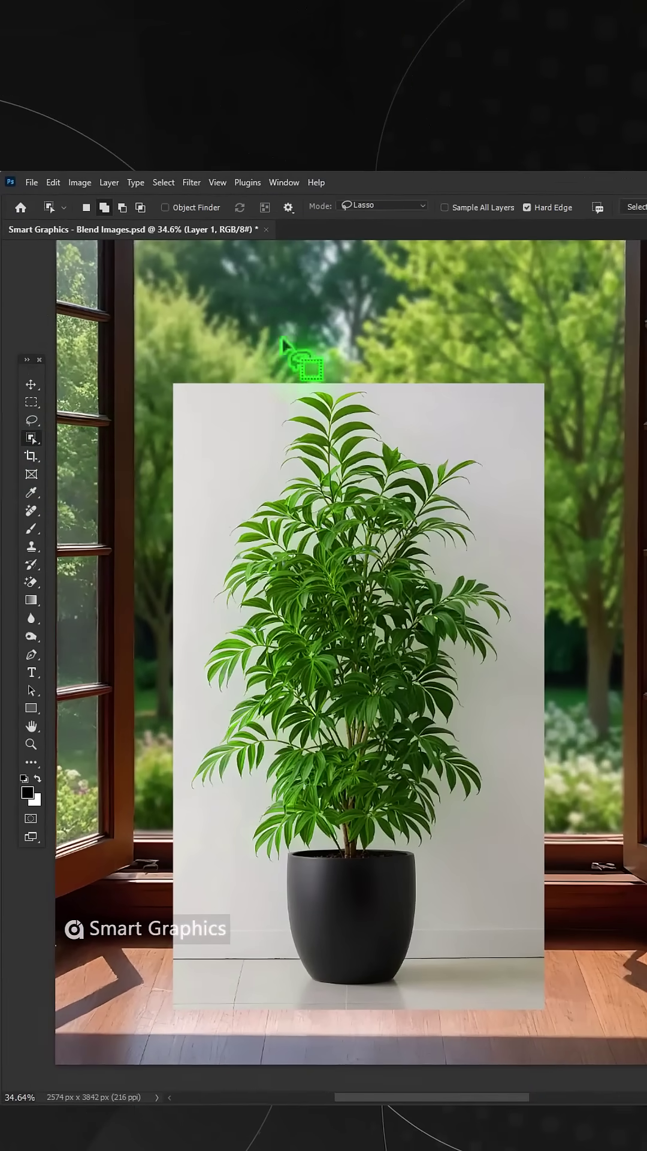
pyautogui.click(363, 204)
pyautogui.click(369, 228)
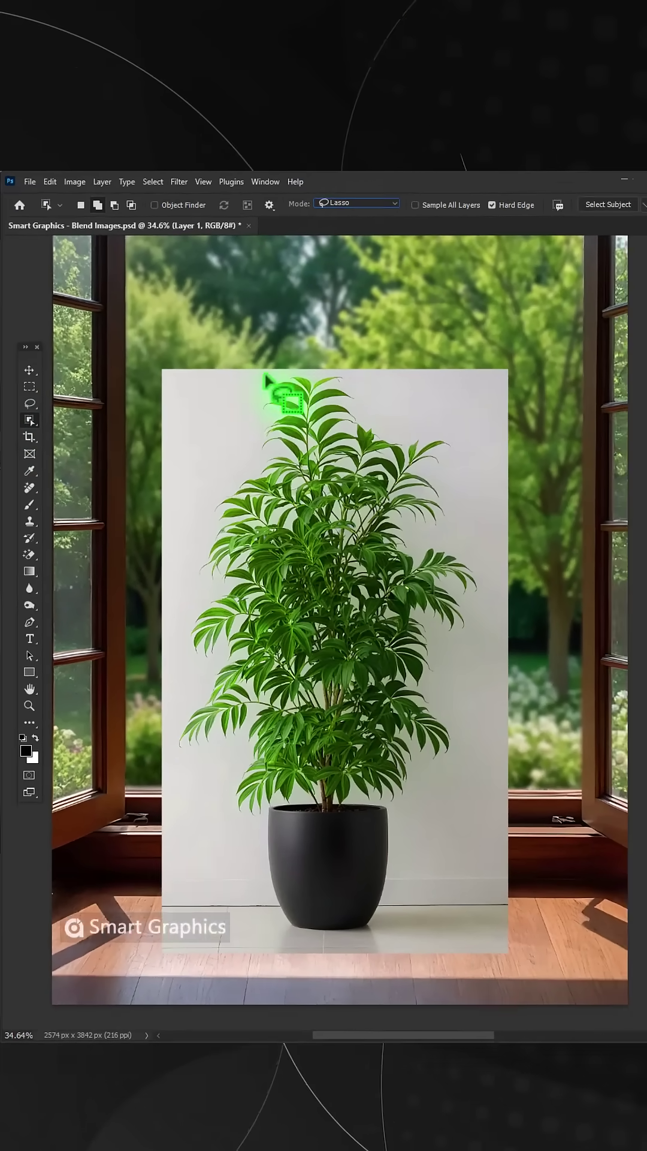
# Outline the potted plant and add a layer mask hiding the white backdrop
pyautogui.moveTo(234, 368); pyautogui.dragTo(169, 740)
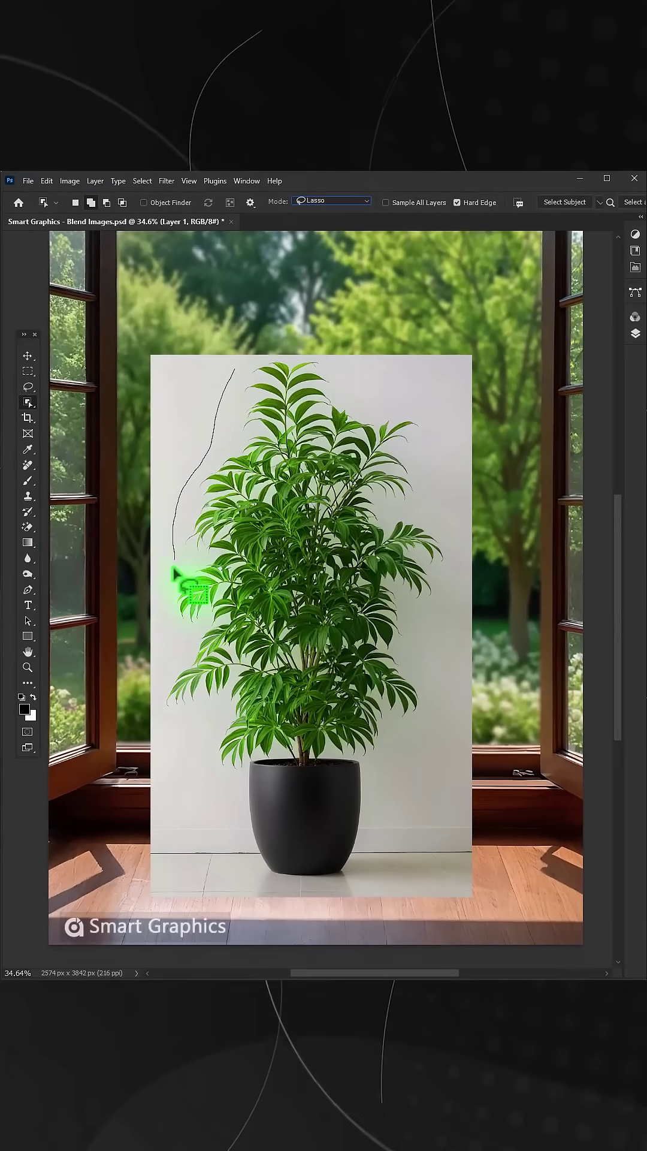
pyautogui.moveTo(248, 865); pyautogui.dragTo(369, 825)
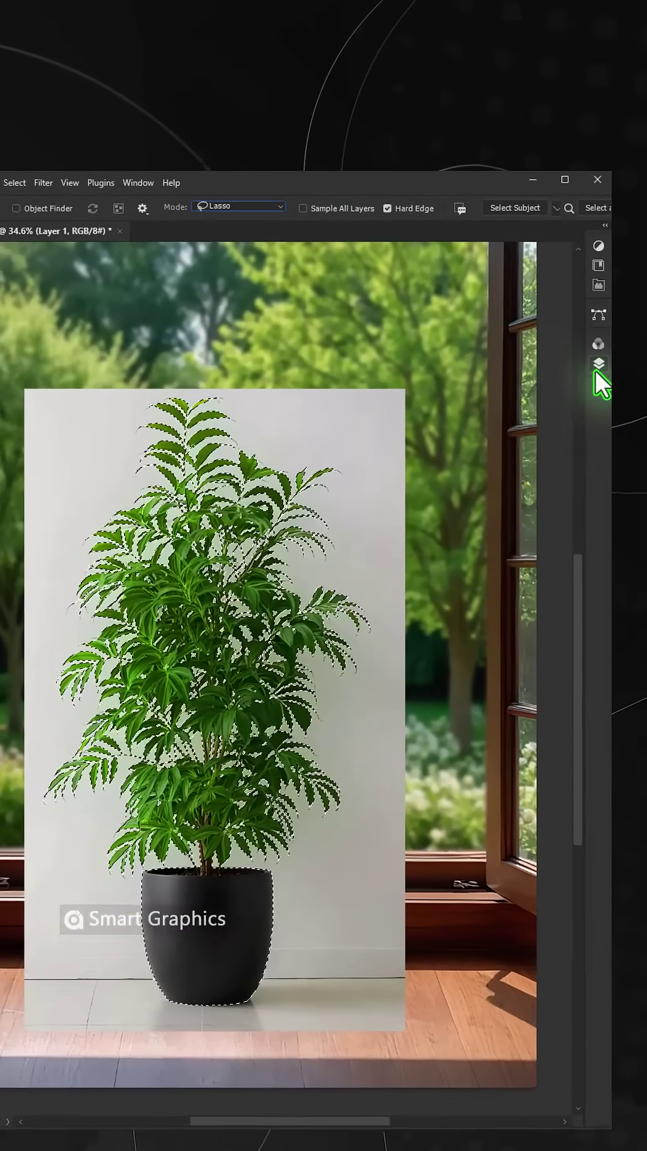
pyautogui.click(593, 368)
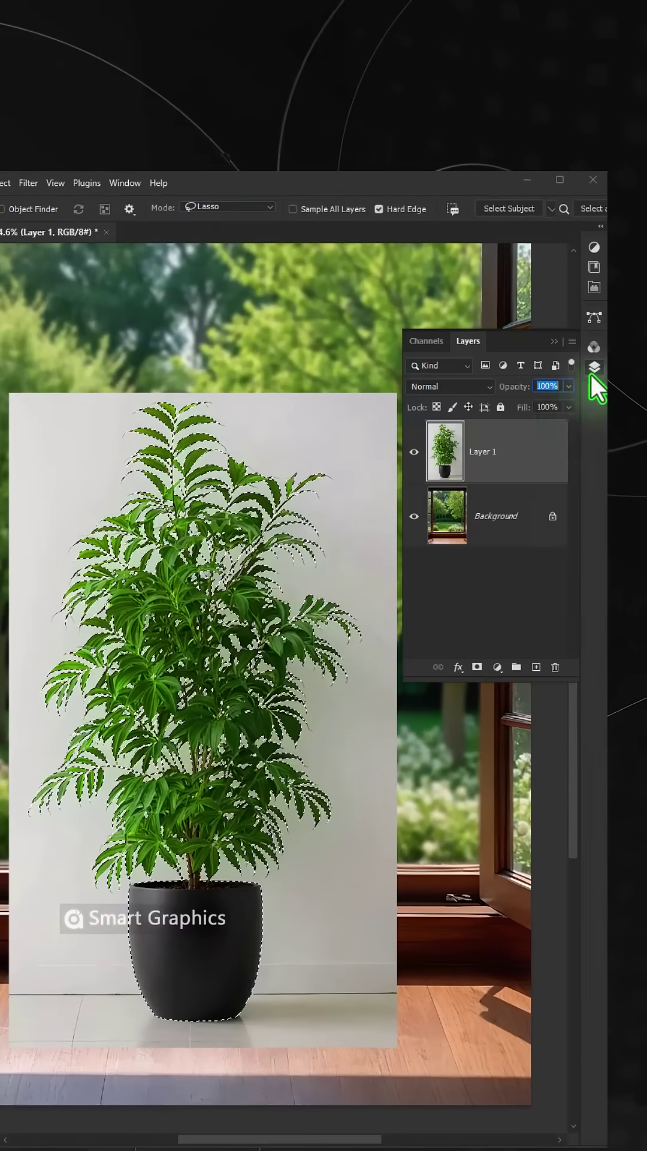
pyautogui.click(477, 668)
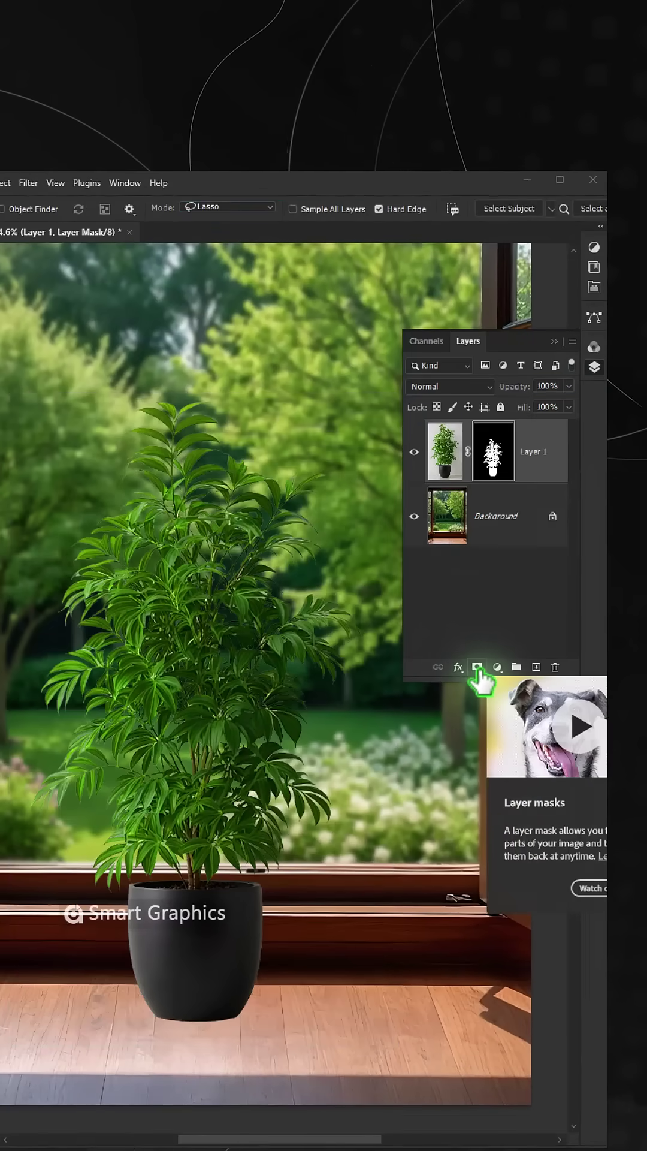
# Refine the mask edges with Decontaminate Colors, output as a new layer with layer mask
pyautogui.rightClick(486, 465)
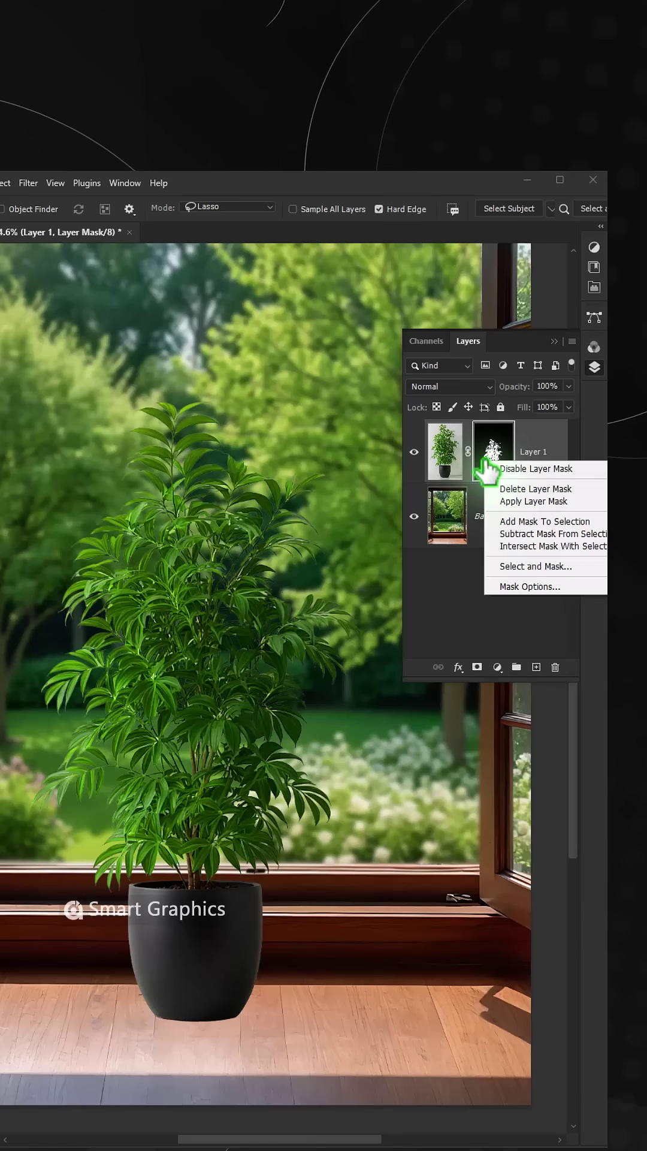
pyautogui.click(506, 563)
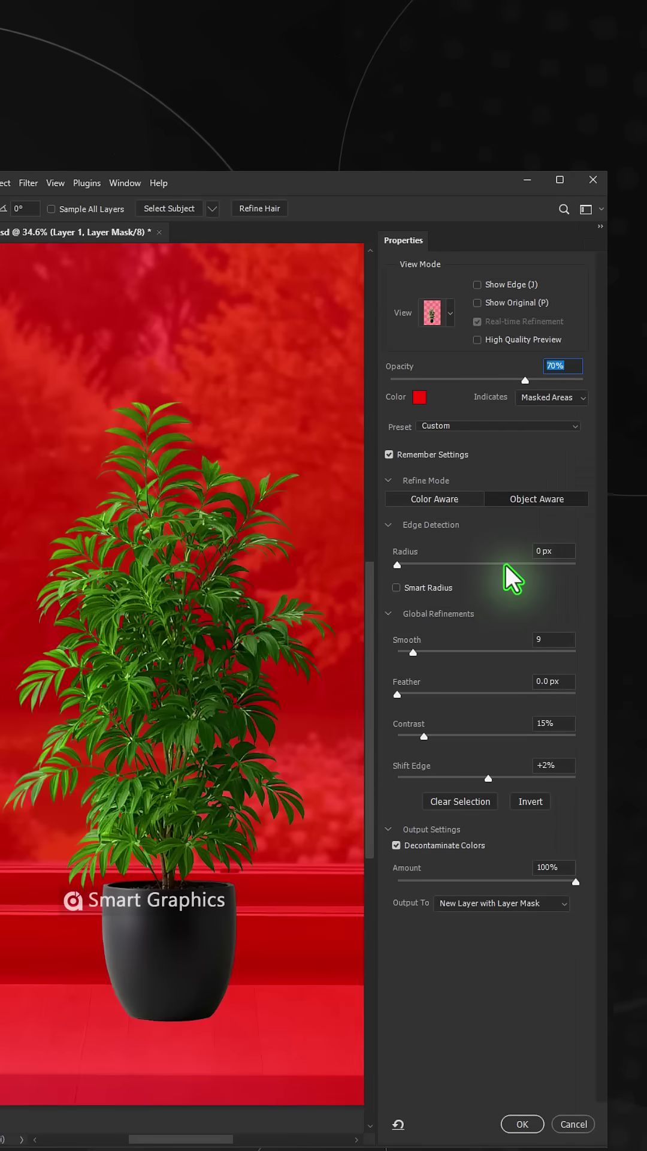
pyautogui.click(396, 845)
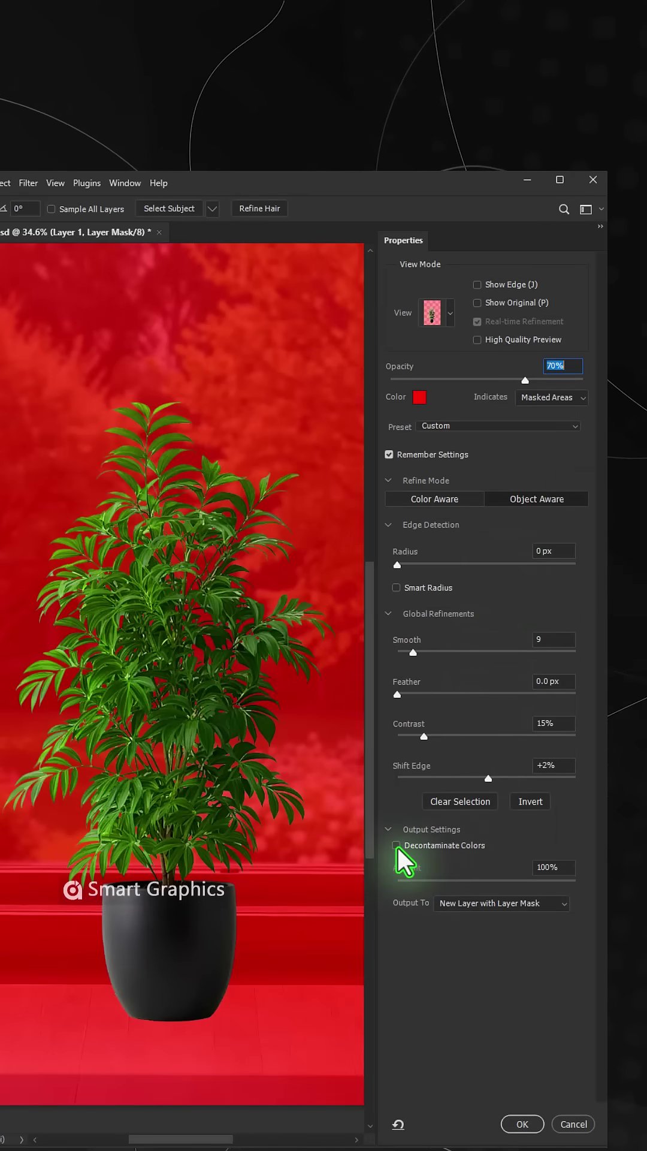
pyautogui.click(397, 845)
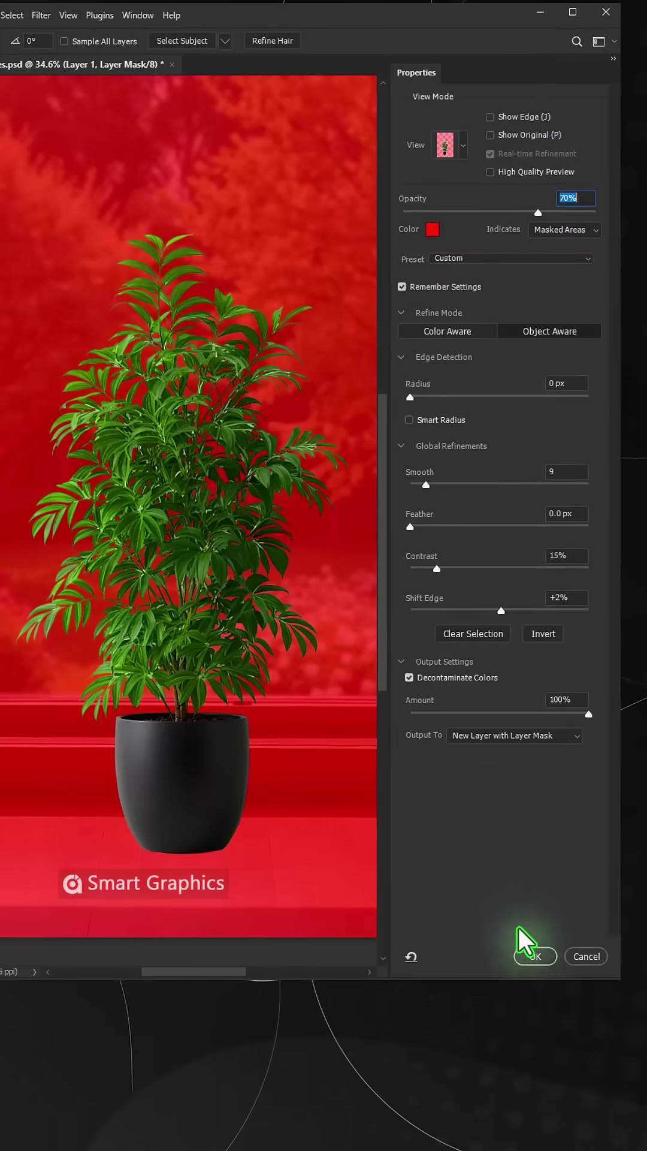
pyautogui.click(531, 957)
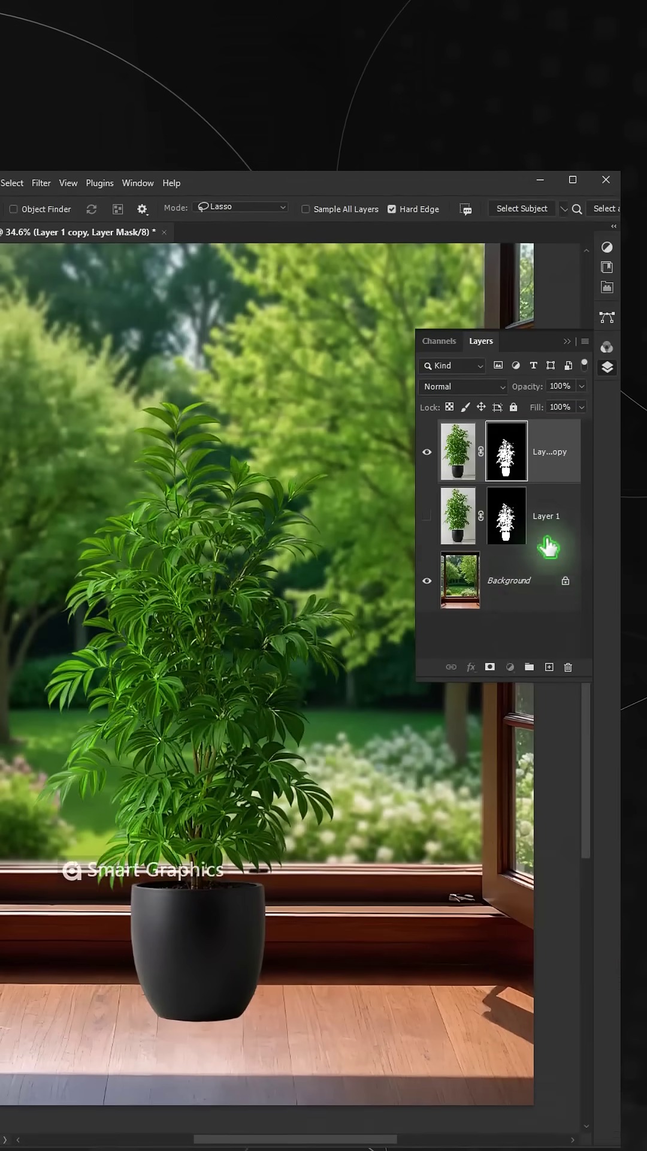
# Delete the original hidden Layer 1, leaving only the masked copy
pyautogui.moveTo(546, 540)
pyautogui.mouseDown()
pyautogui.moveTo(561, 663)
pyautogui.moveTo(567, 667)
pyautogui.mouseUp()
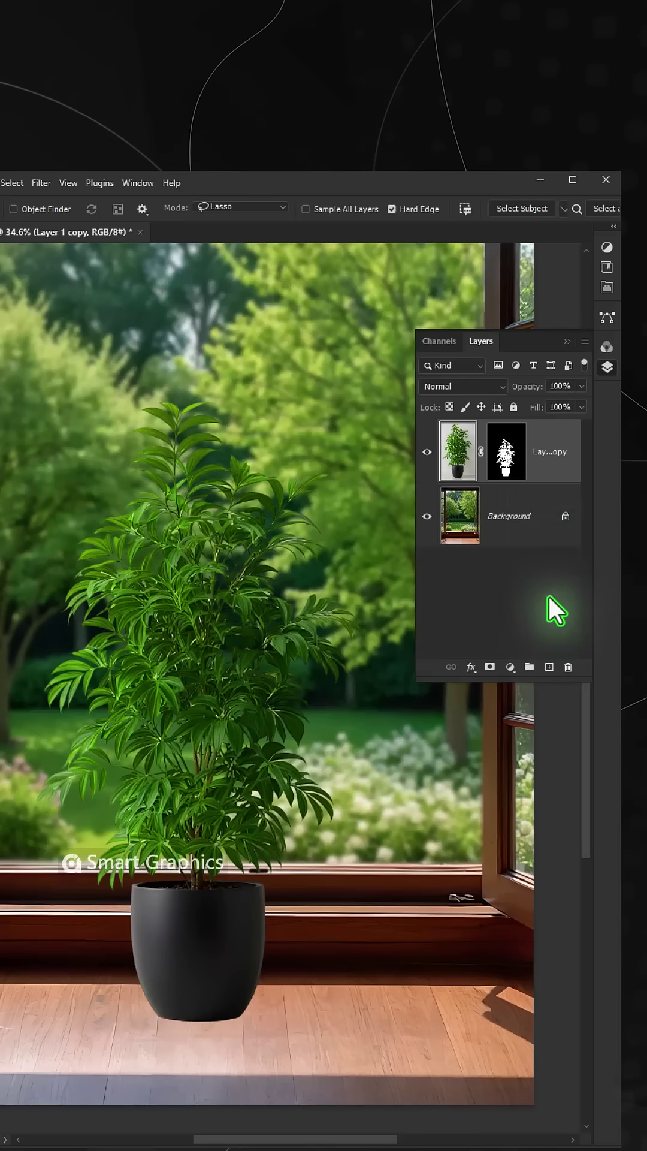
pyautogui.click(509, 666)
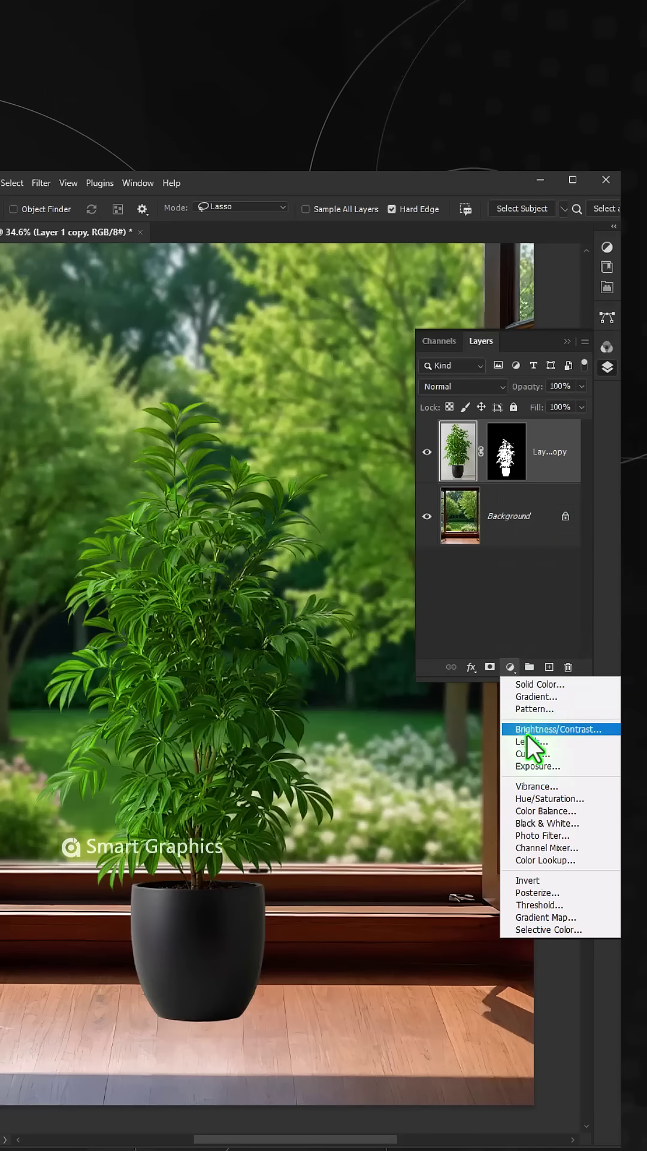
# Add an Exposure adjustment at +1.34 clipped to the plant and invert its mask
pyautogui.click(530, 766)
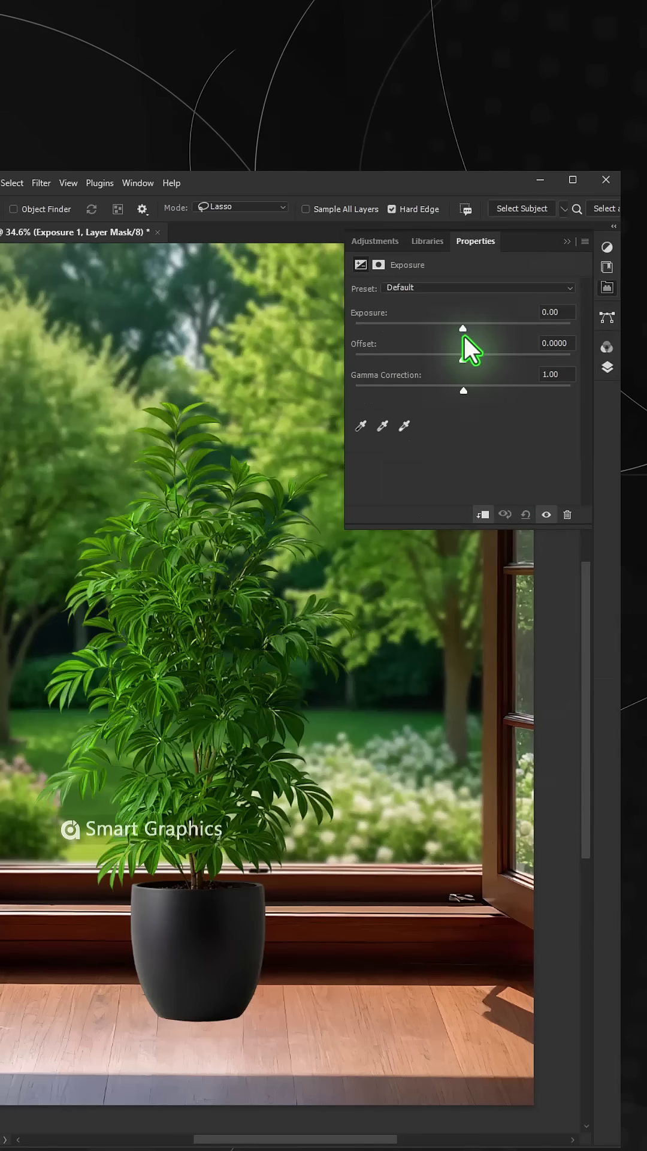
pyautogui.moveTo(463, 330); pyautogui.dragTo(483, 333)
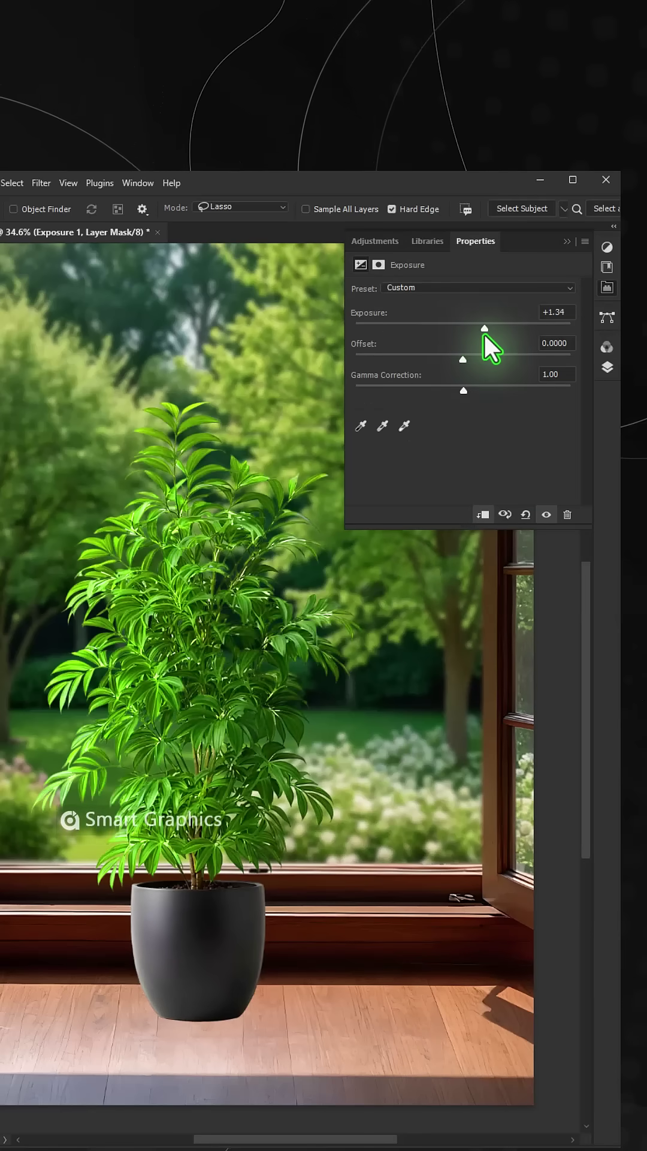
pyautogui.click(604, 367)
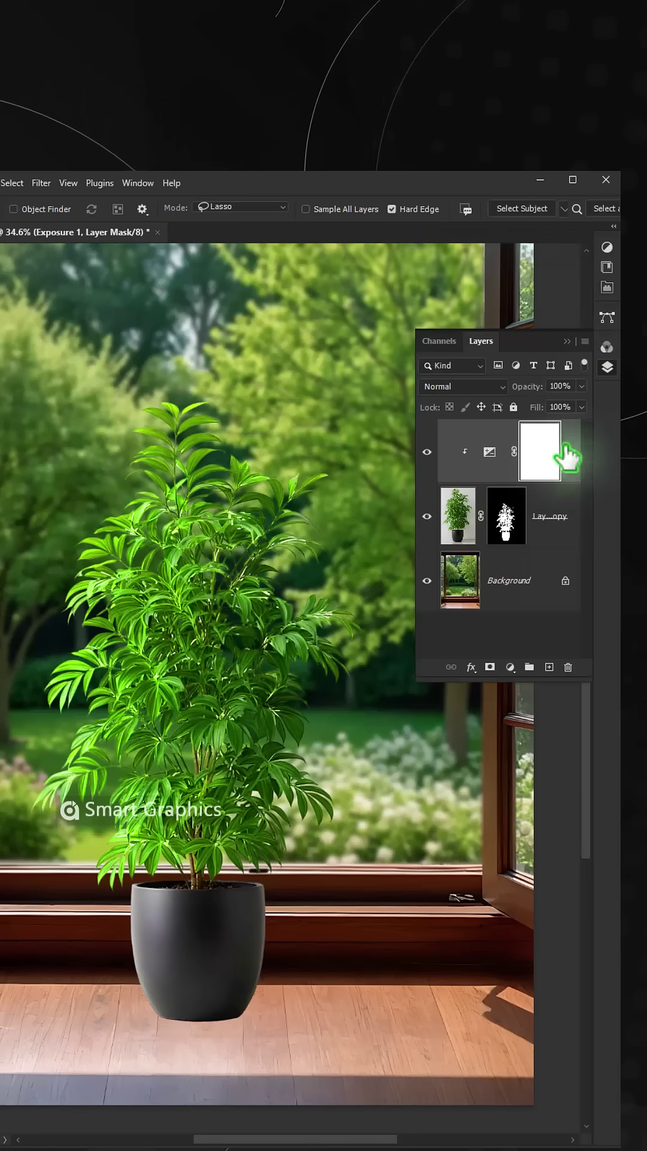
pyautogui.hotkey('ctrl', 'i')
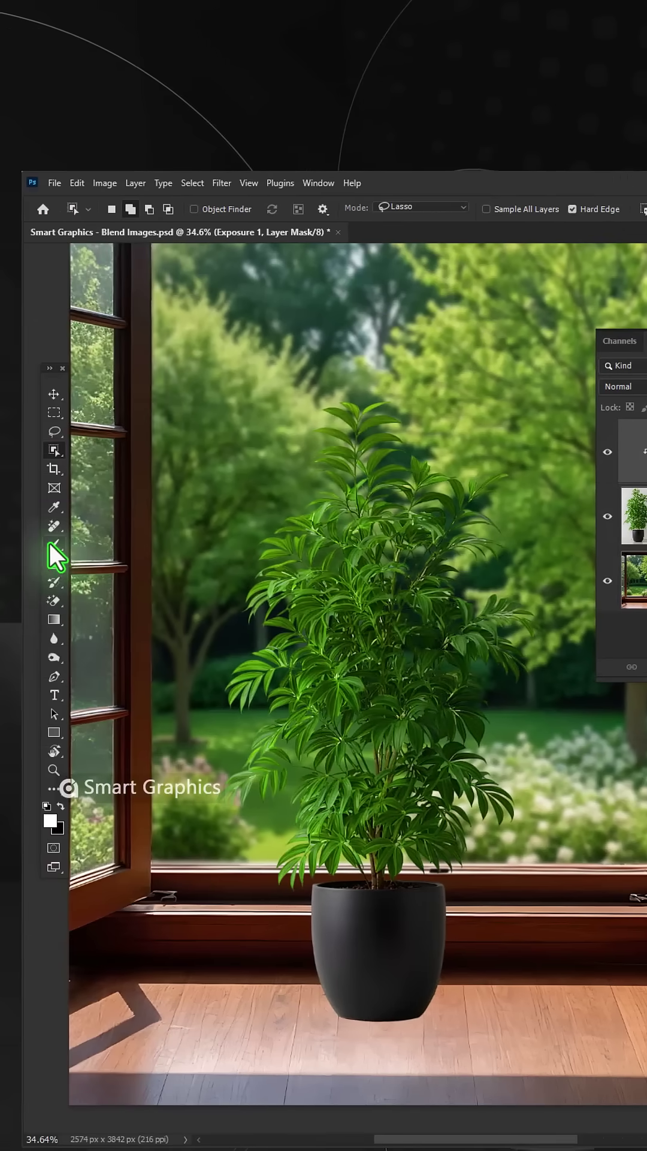
# Set up a soft round brush with 0% hardness, about 752 px wide
pyautogui.click(52, 543)
pyautogui.rightClick(266, 526)
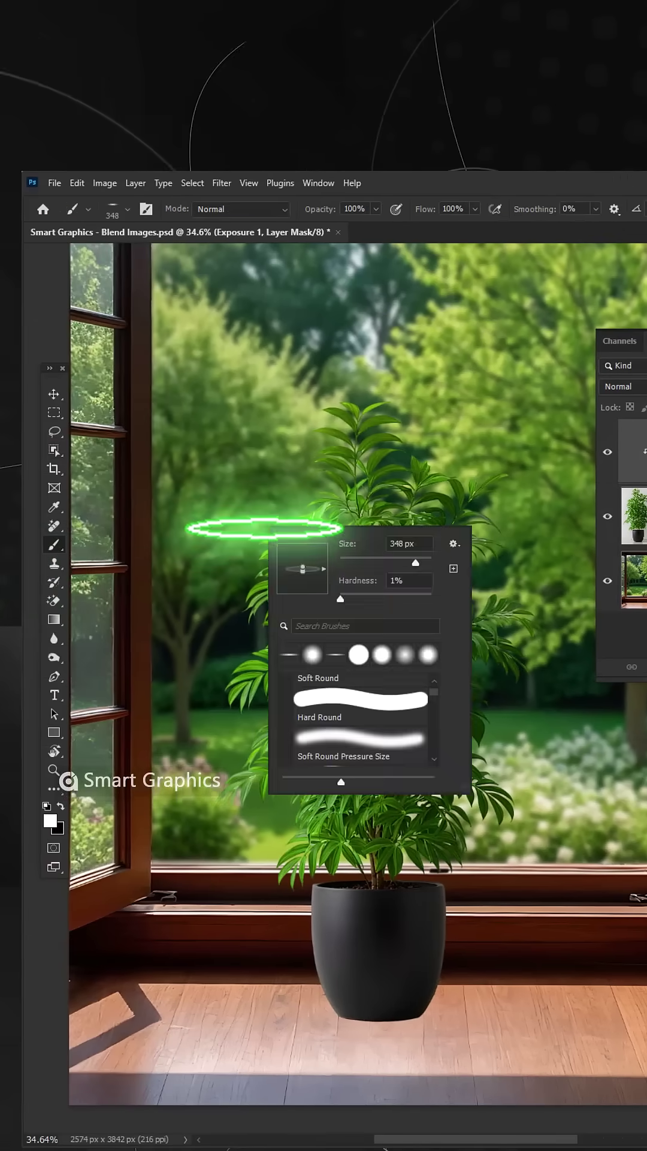
pyautogui.click(317, 710)
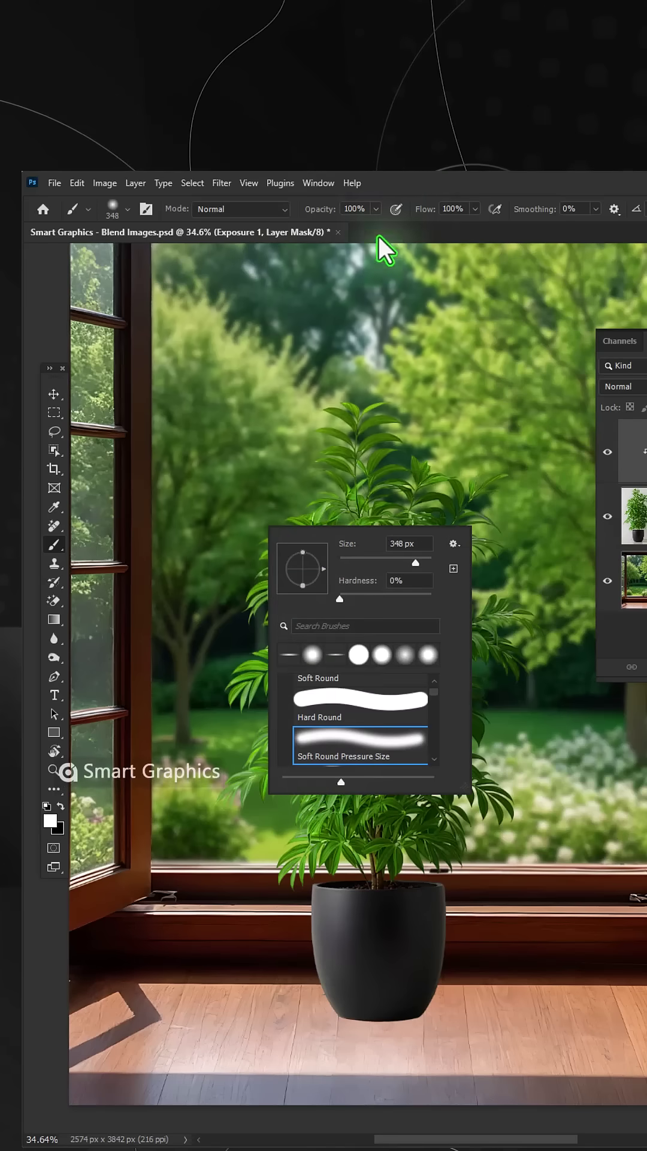
pyautogui.write('61')
pyautogui.press('Return')
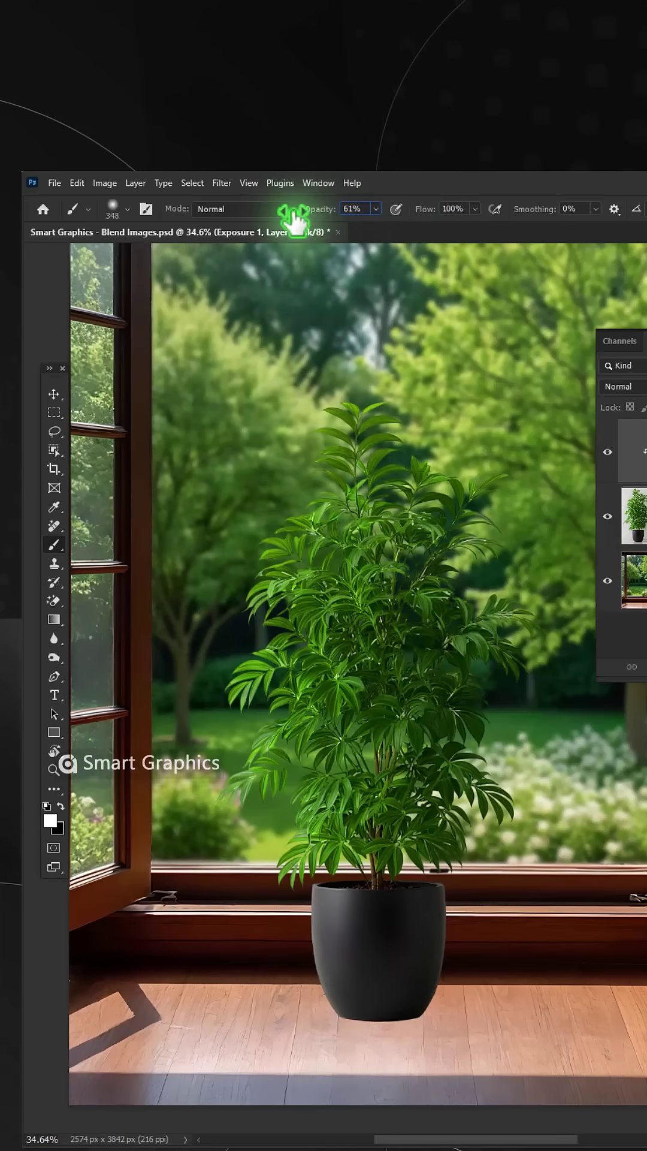
pyautogui.moveTo(258, 463); pyautogui.dragTo(322, 487)
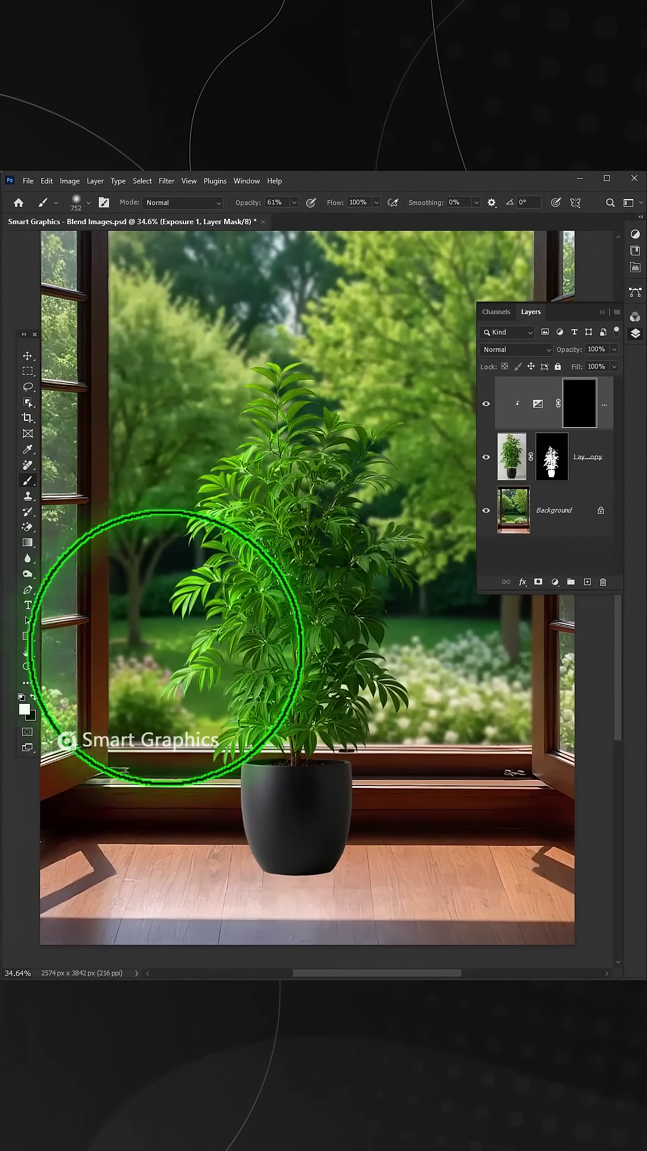
# Paint white into the Exposure mask to brighten the left and lower-left foliage
pyautogui.moveTo(256, 437); pyautogui.dragTo(220, 416)
pyautogui.moveTo(186, 758); pyautogui.dragTo(225, 747)
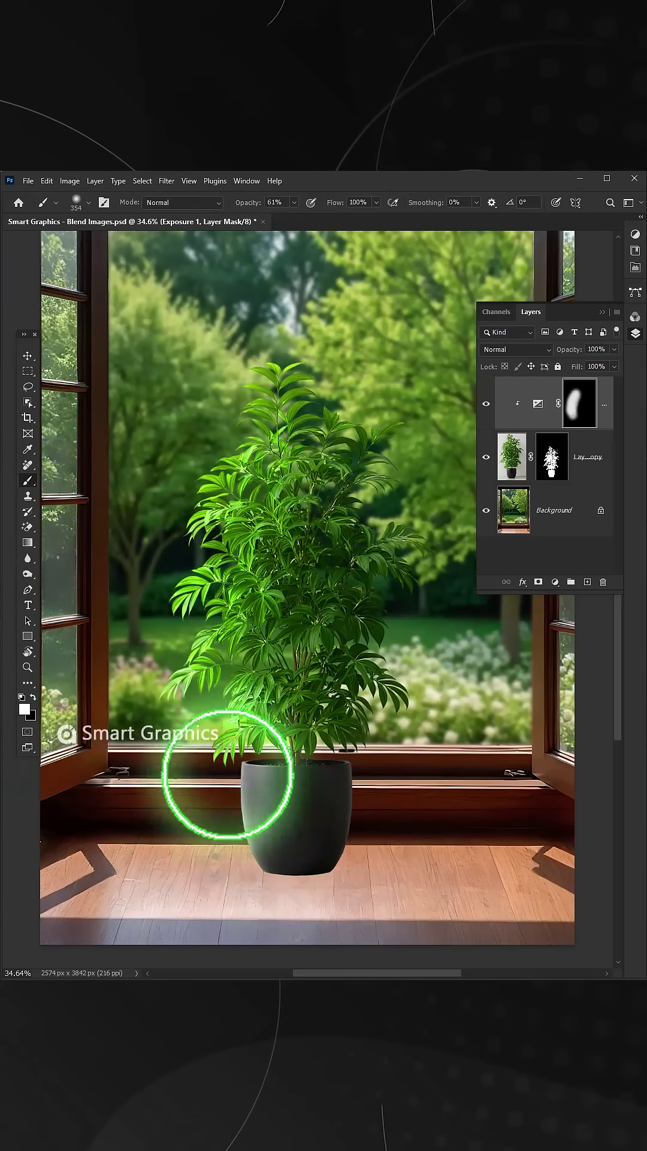
pyautogui.moveTo(193, 475); pyautogui.dragTo(237, 359)
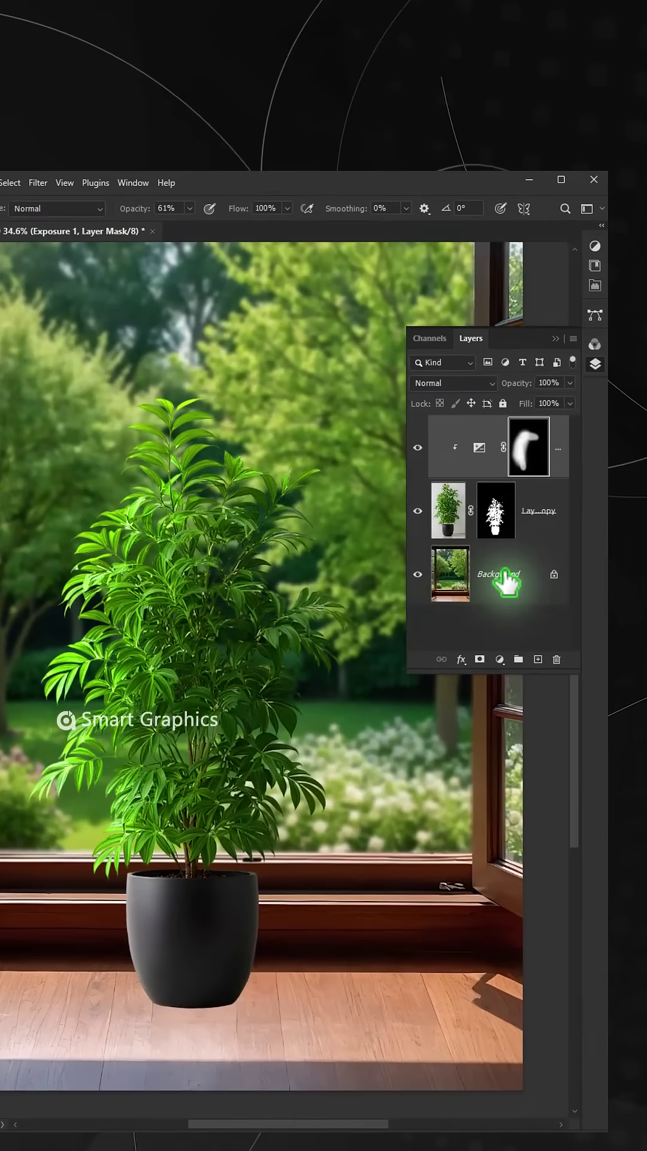
# Add an empty layer above the Background and flatten the brush tip into a thin ellipse
pyautogui.click(506, 583)
pyautogui.click(537, 661)
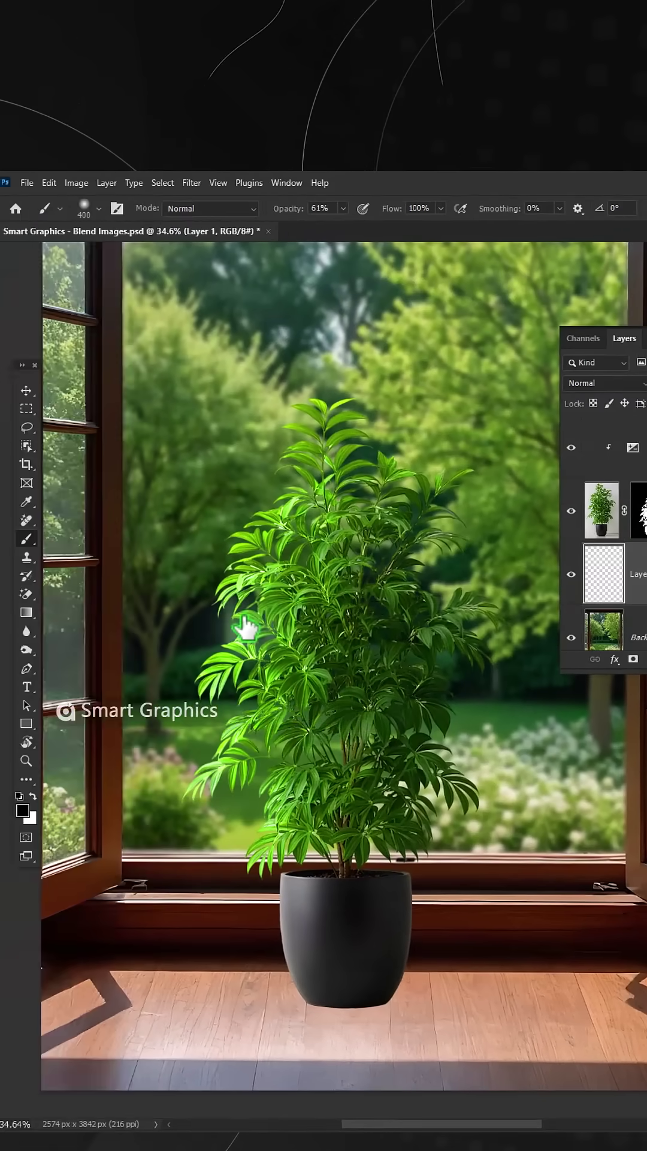
pyautogui.rightClick(232, 620)
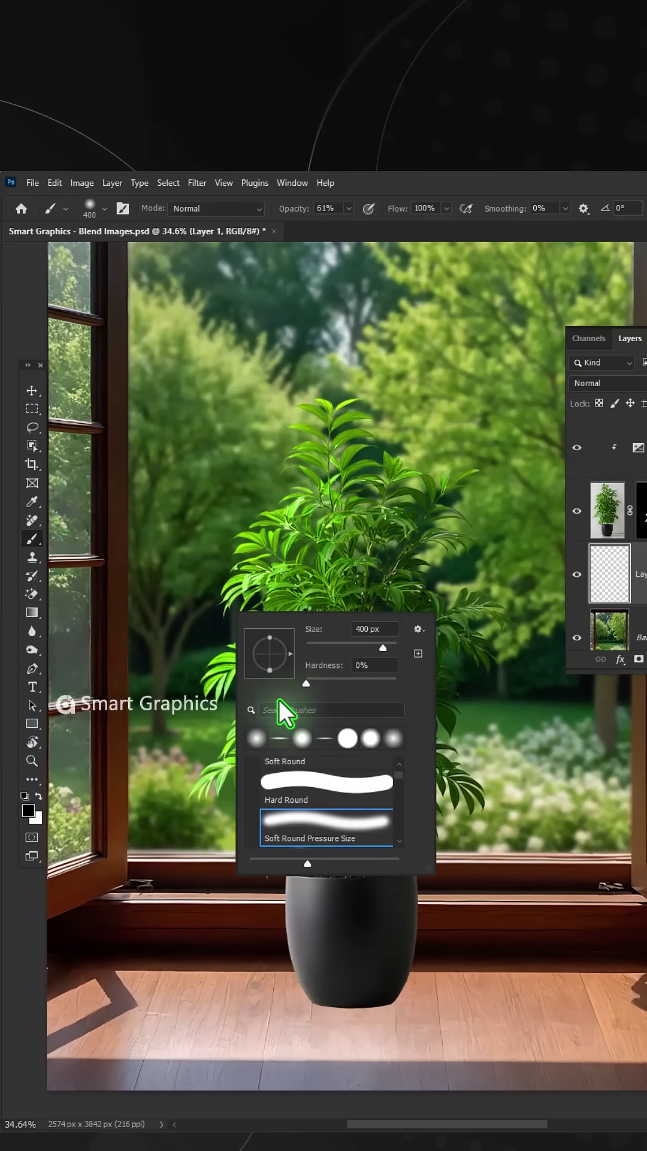
pyautogui.moveTo(270, 639); pyautogui.dragTo(269, 658)
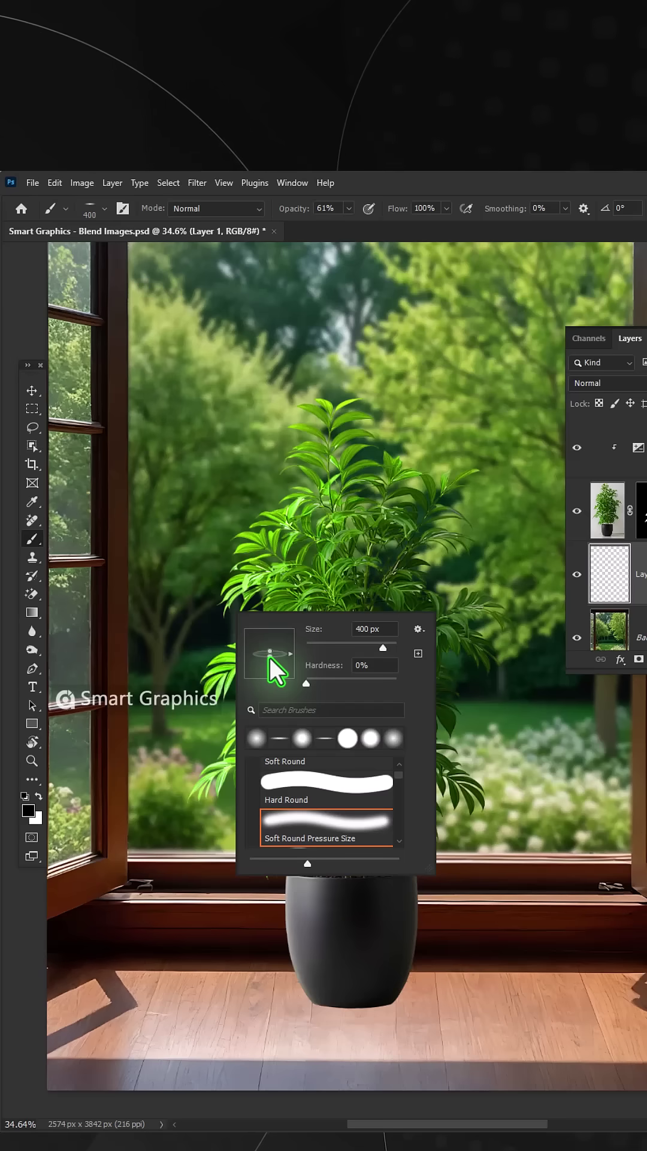
pyautogui.click(289, 214)
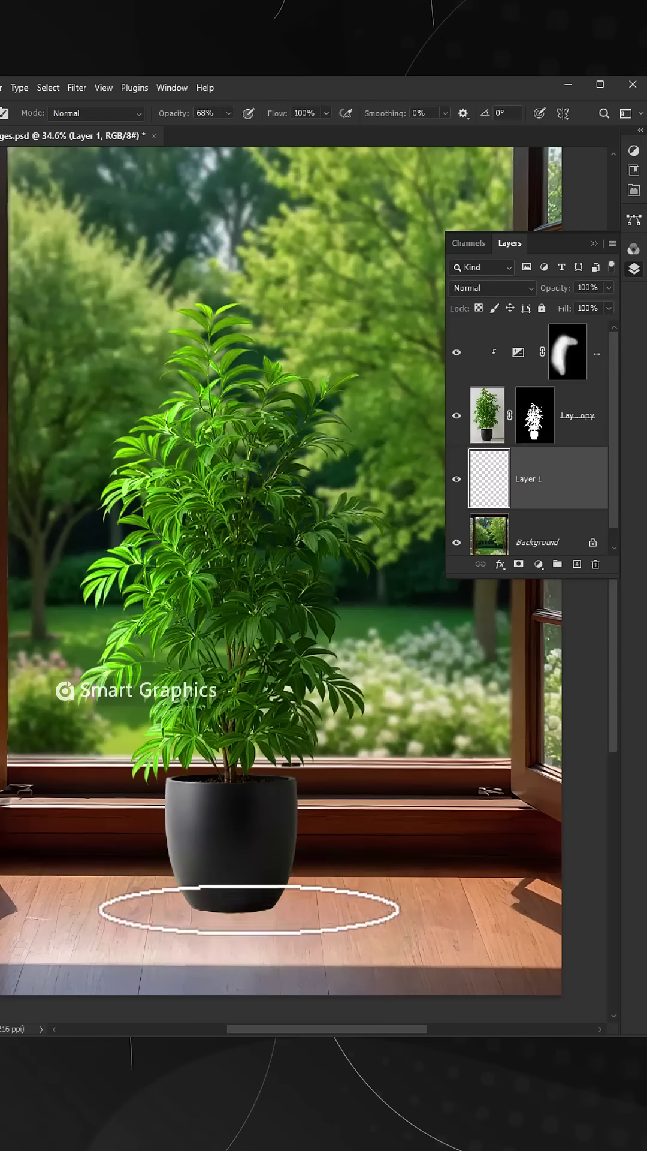
# Paint a soft elliptical shadow on the floorboards beneath the pot with a widened brush
pyautogui.click(241, 917)
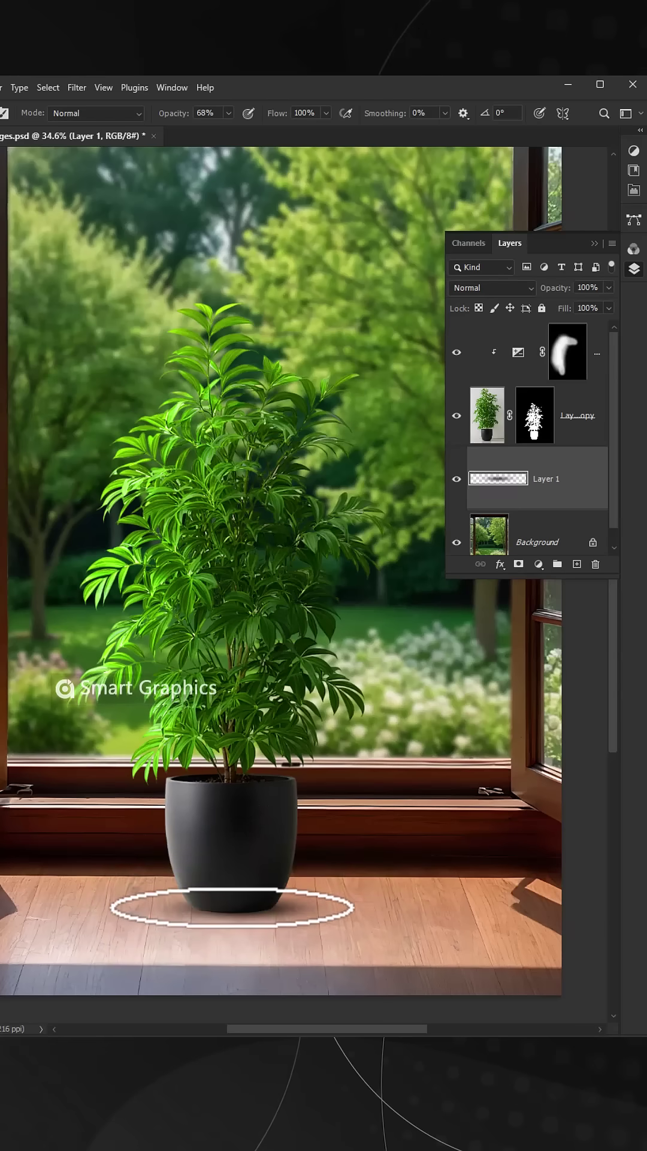
pyautogui.moveTo(257, 917); pyautogui.dragTo(280, 908)
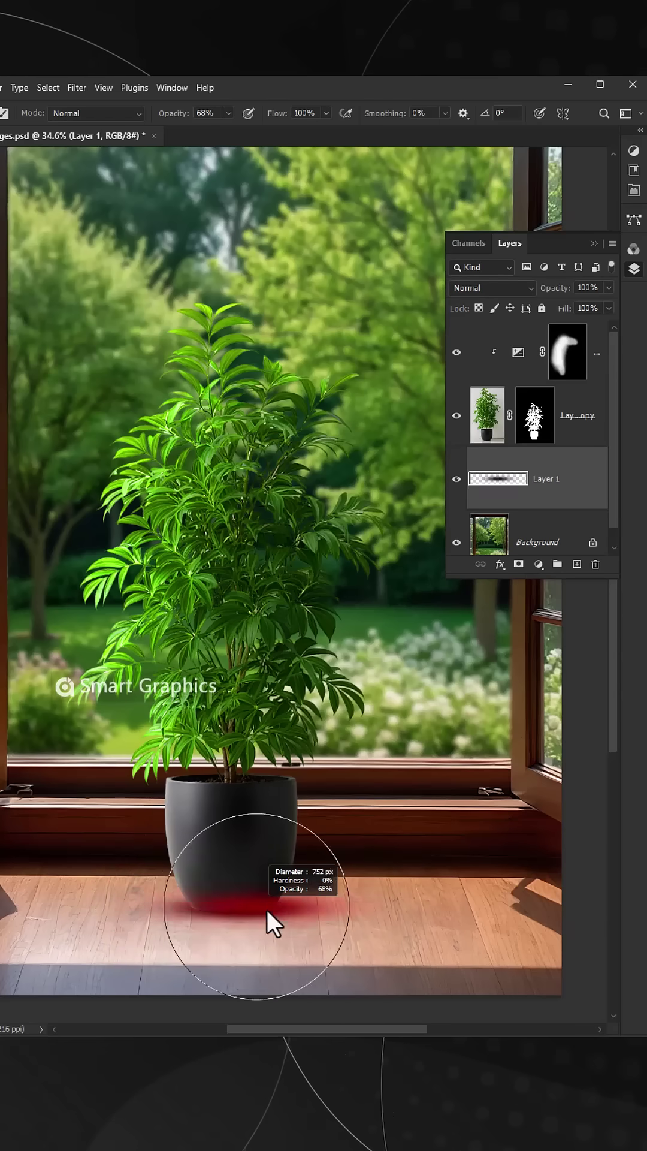